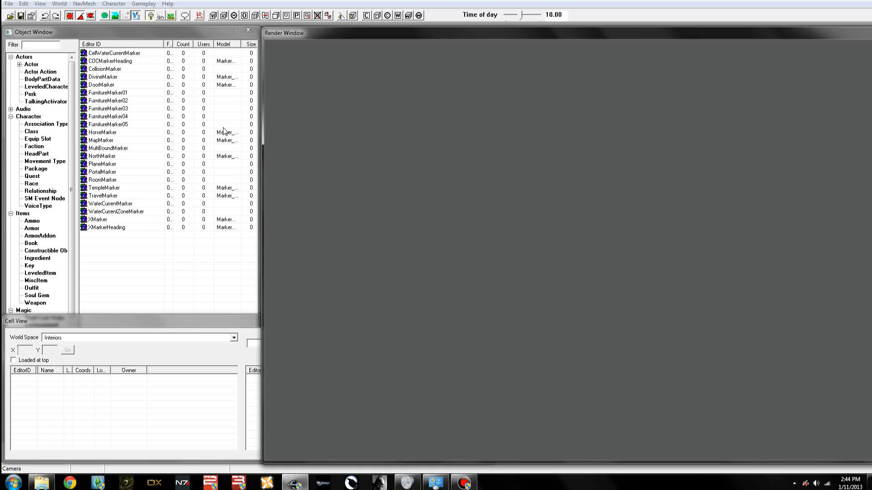
Step: Load the Skyrim.esm master file and accept all warnings raised while it loads
{"action": "left_click", "coordinate": [8, 5]}
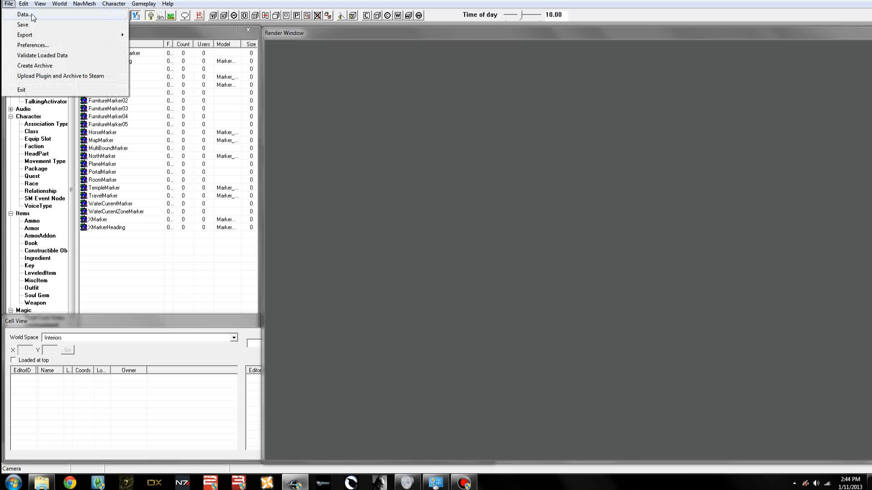
{"action": "left_click", "coordinate": [32, 17]}
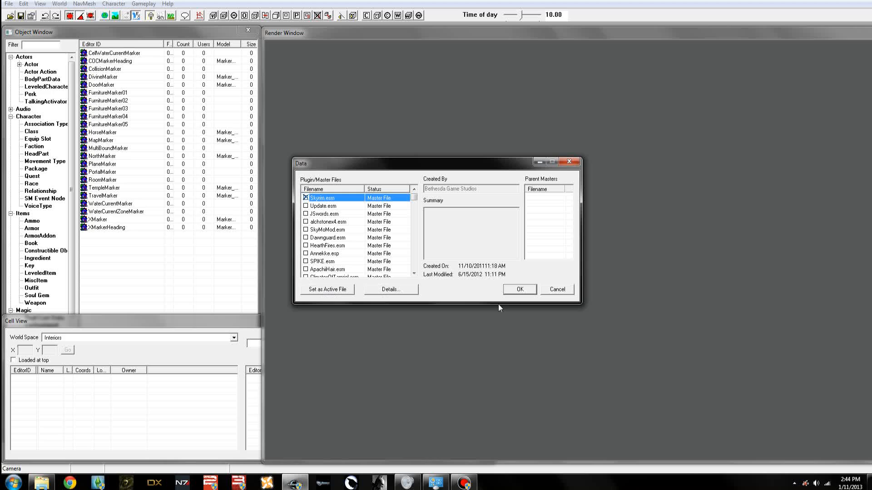
{"action": "left_click", "coordinate": [518, 295]}
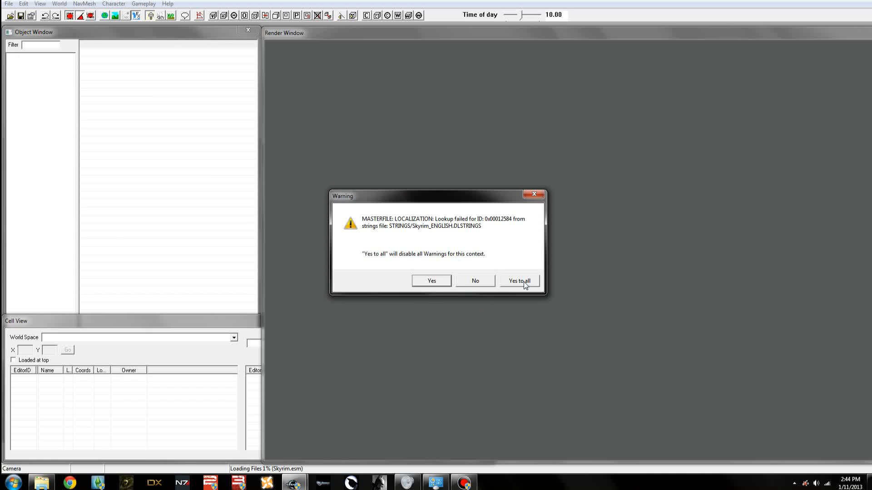
{"action": "left_click", "coordinate": [524, 282]}
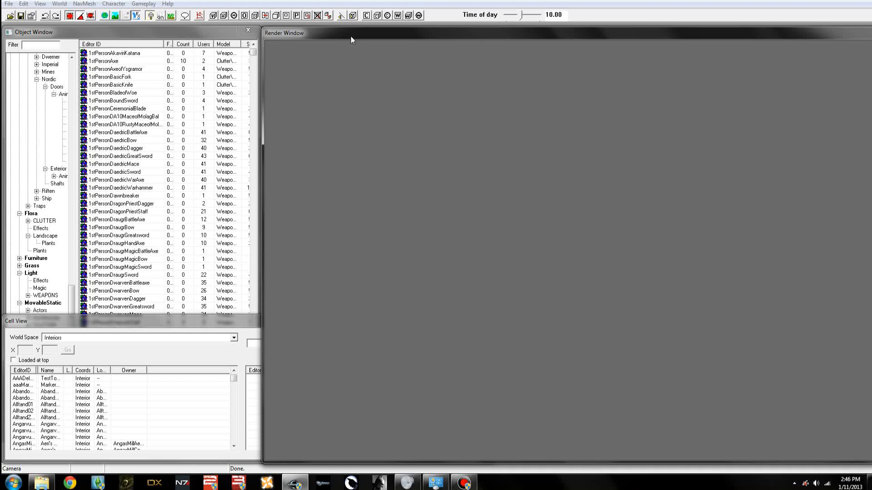
Step: Collapse the Static, MovableStatic, Door, Container and Activator categories in the object tree
{"action": "left_click_drag", "start_coordinate": [350, 33], "coordinate": [348, 32]}
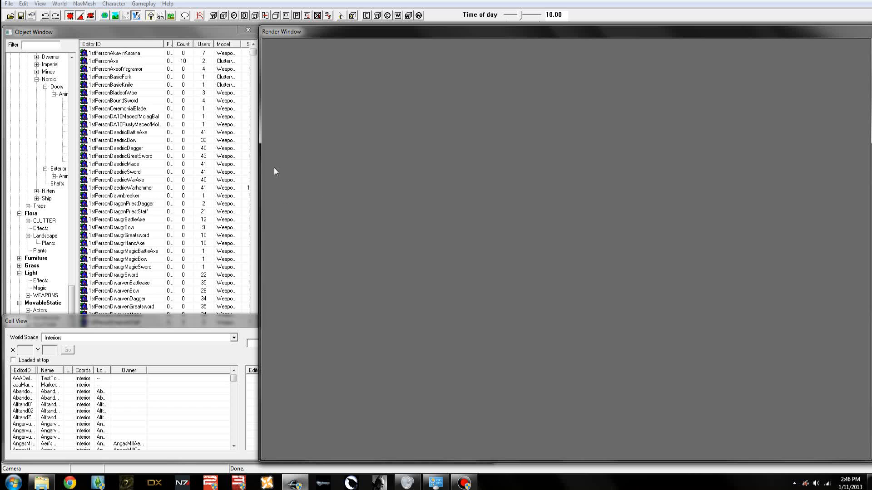
{"action": "left_click", "coordinate": [67, 31]}
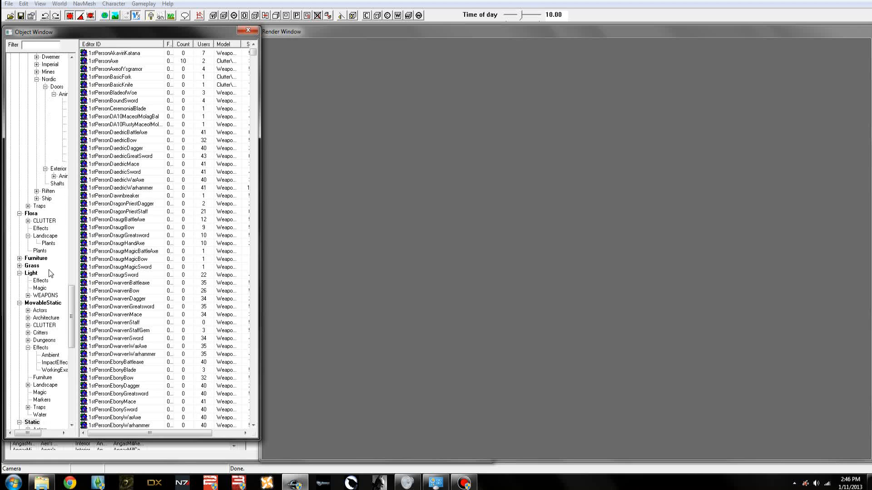
{"action": "left_click_drag", "start_coordinate": [73, 301], "coordinate": [74, 328]}
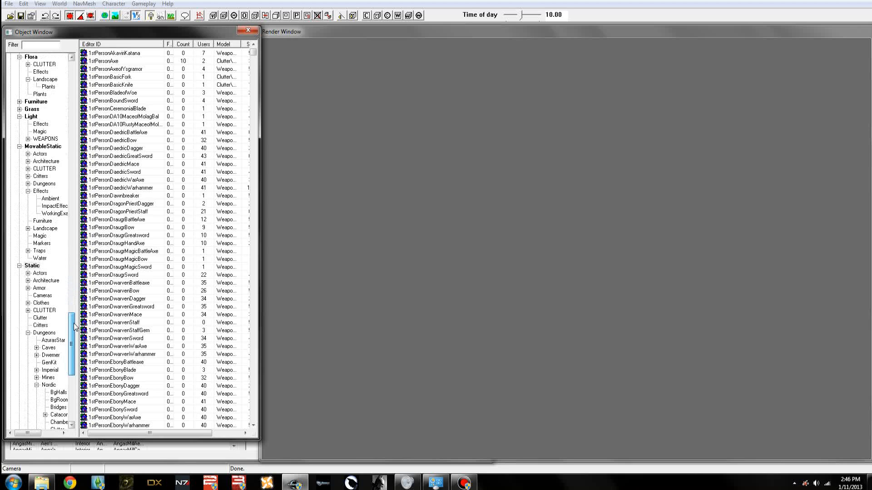
{"action": "left_click", "coordinate": [20, 266]}
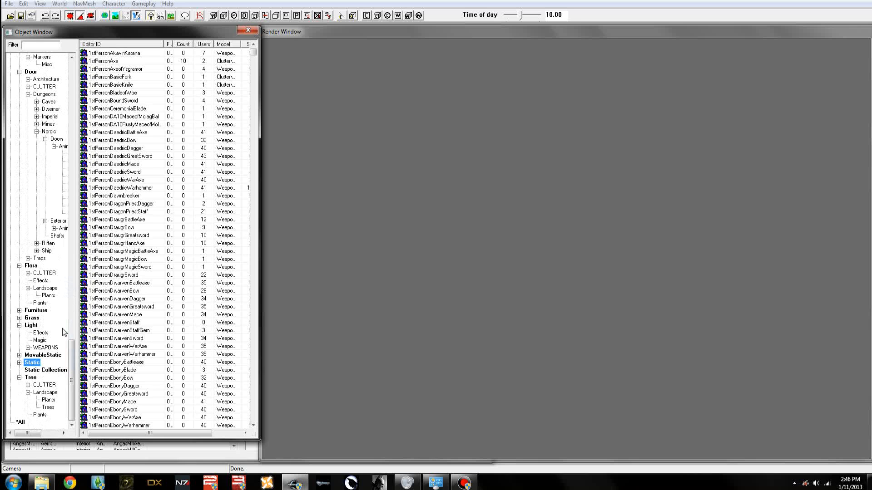
{"action": "scroll", "coordinate": [18, 246], "scroll_direction": "up", "scroll_amount": 5}
{"action": "left_click", "coordinate": [19, 183]}
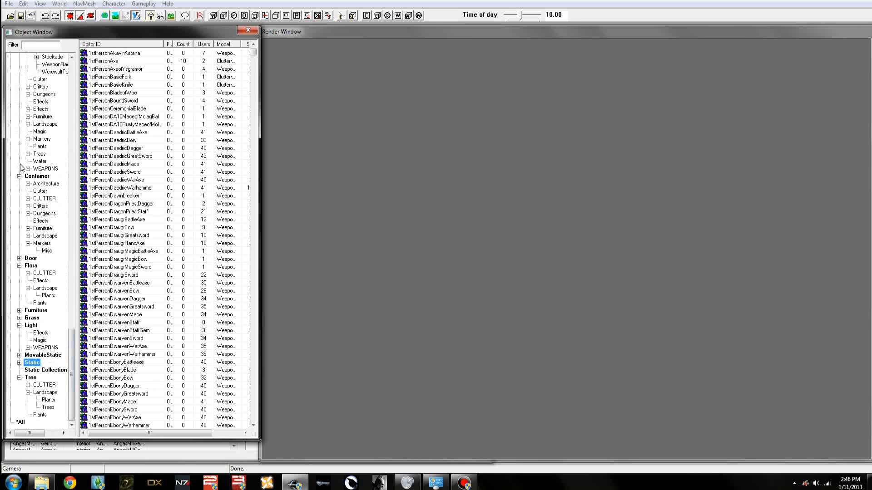
{"action": "left_click_drag", "start_coordinate": [74, 336], "coordinate": [73, 171]}
{"action": "key", "text": "Left"}
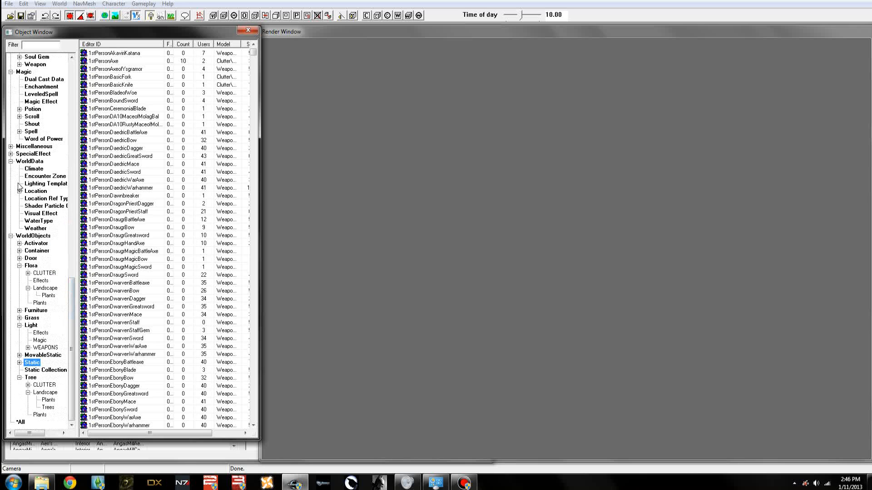
Step: Collapse the WorldData and Magic categories and the MiscItem, Key, Ingredient and Book groups under Items
{"action": "left_click", "coordinate": [10, 161]}
{"action": "left_click", "coordinate": [11, 139]}
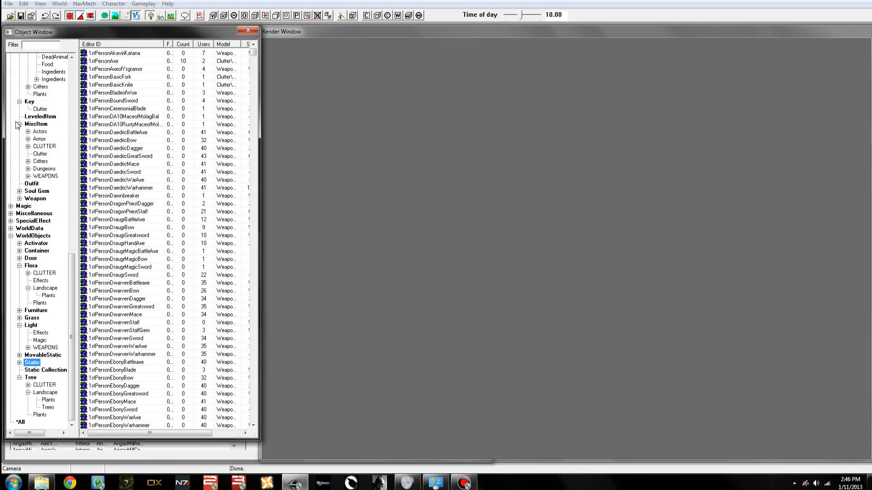
{"action": "left_click", "coordinate": [20, 125]}
{"action": "left_click", "coordinate": [20, 154]}
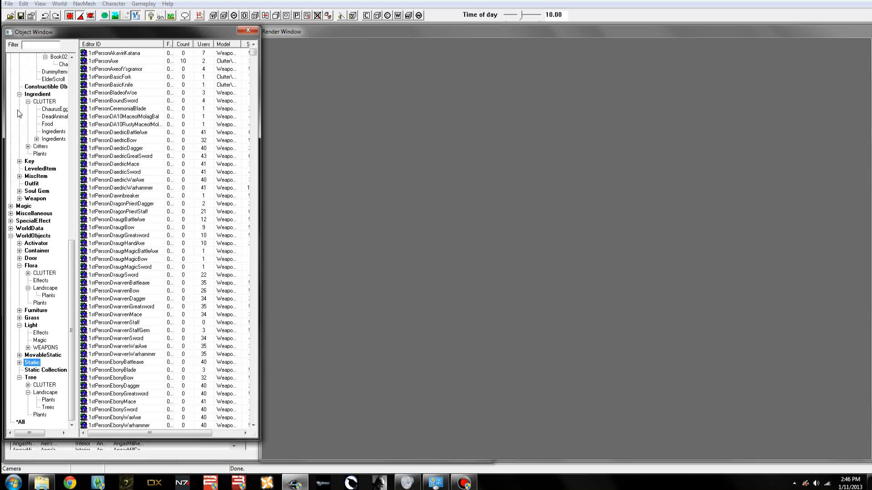
{"action": "left_click", "coordinate": [19, 95]}
{"action": "left_click", "coordinate": [20, 86]}
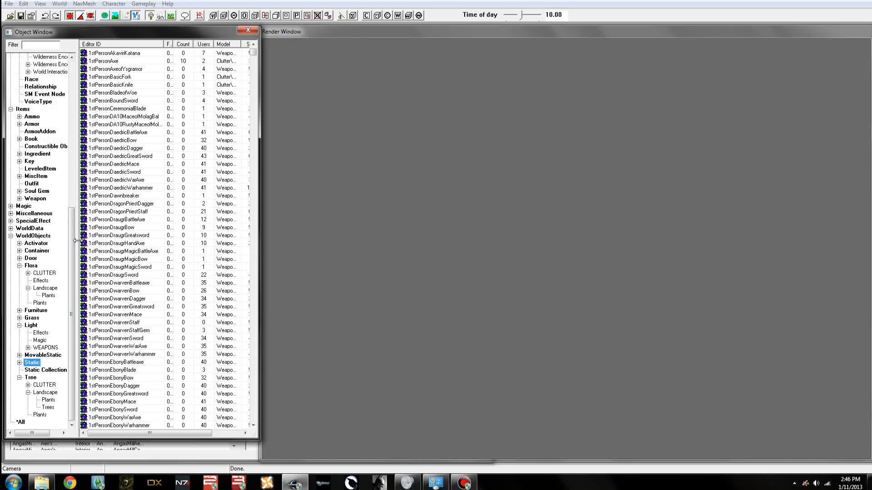
Step: Collapse the Quest group and the whole Character, Items and WorldObjects categories in the object tree
{"action": "left_click_drag", "start_coordinate": [74, 241], "coordinate": [74, 103]}
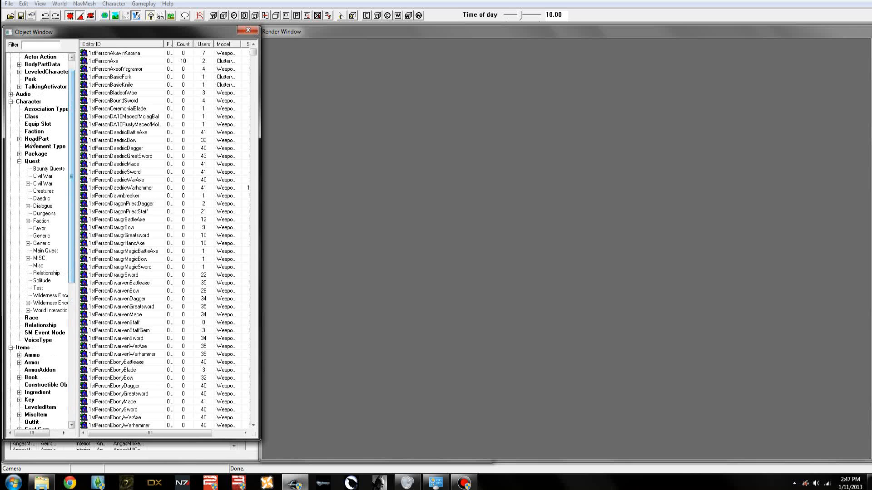
{"action": "left_click", "coordinate": [20, 162]}
{"action": "left_click", "coordinate": [11, 102]}
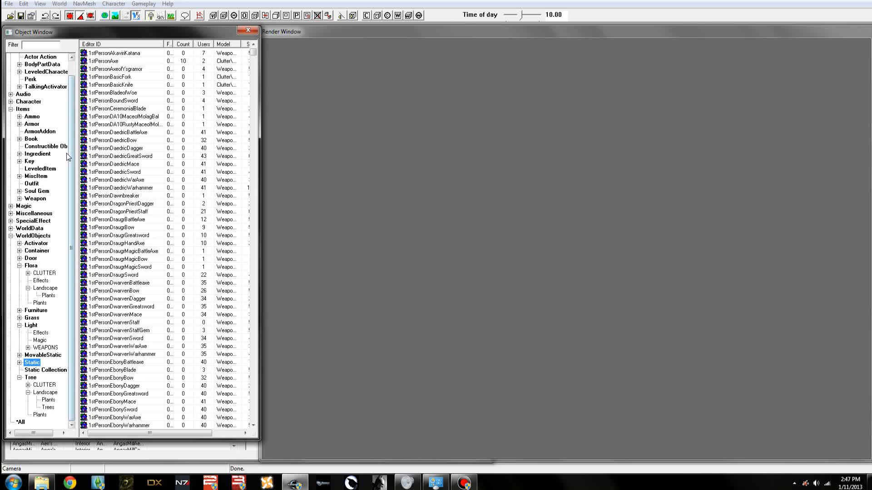
{"action": "left_click", "coordinate": [10, 109]}
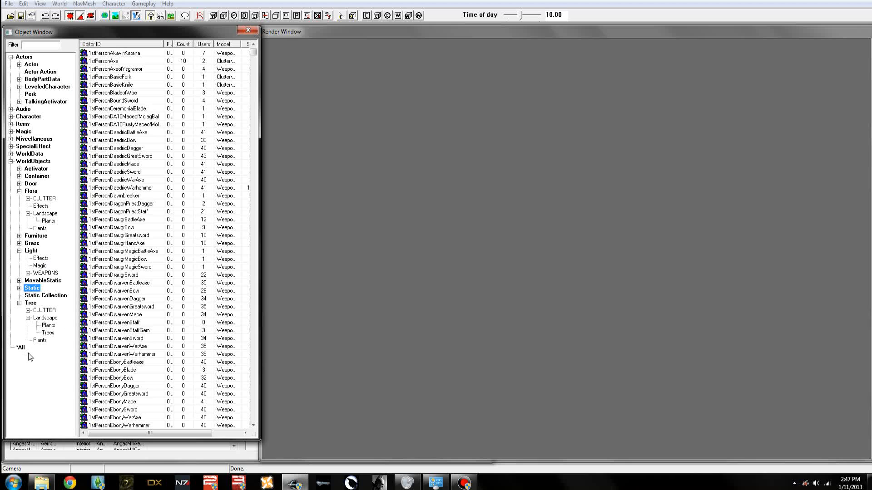
{"action": "left_click", "coordinate": [10, 162]}
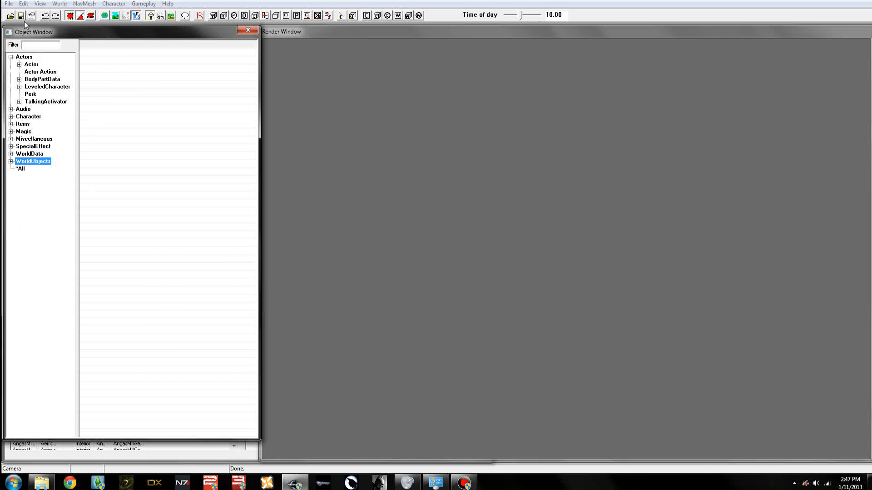
Step: Load the interior cell Alftand01 into the render view and accept all texture warnings
{"action": "left_click", "coordinate": [130, 455]}
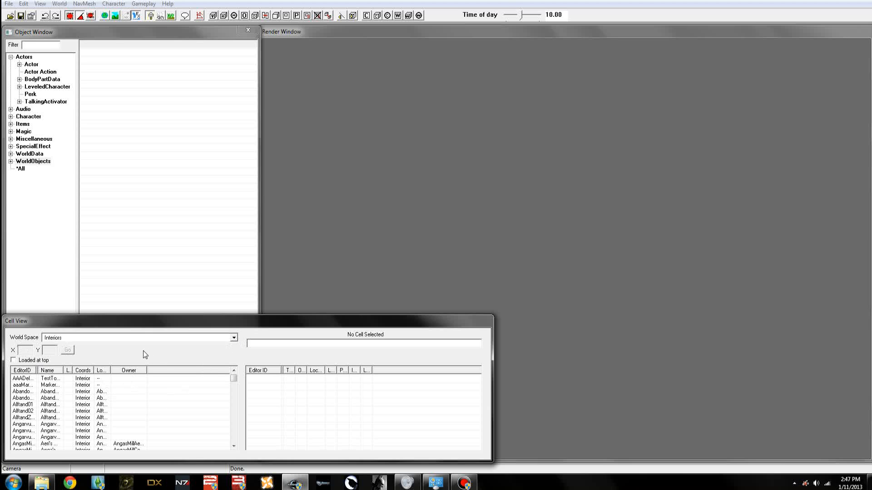
{"action": "left_click", "coordinate": [77, 338]}
{"action": "left_click", "coordinate": [77, 337]}
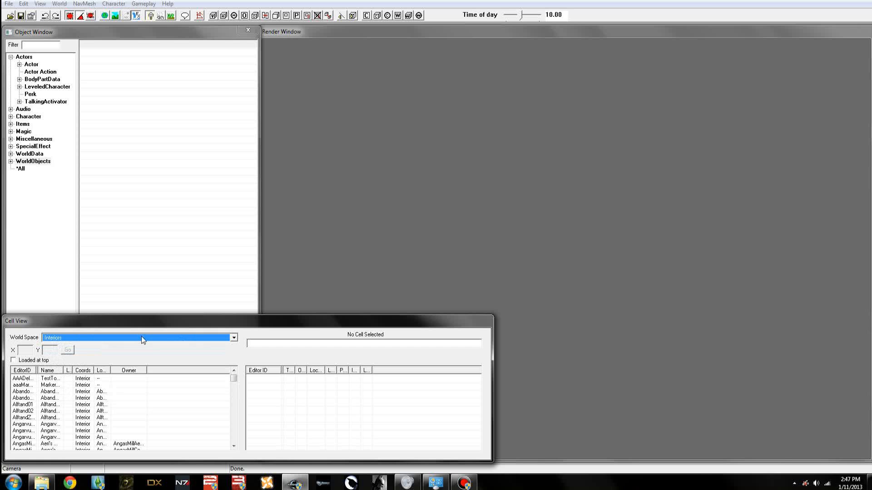
{"action": "left_click", "coordinate": [235, 383]}
{"action": "mouse_move", "coordinate": [236, 380]}
{"action": "left_mouse_down"}
{"action": "mouse_move", "coordinate": [229, 408]}
{"action": "mouse_move", "coordinate": [230, 381]}
{"action": "left_mouse_up"}
{"action": "double_click", "coordinate": [24, 405]}
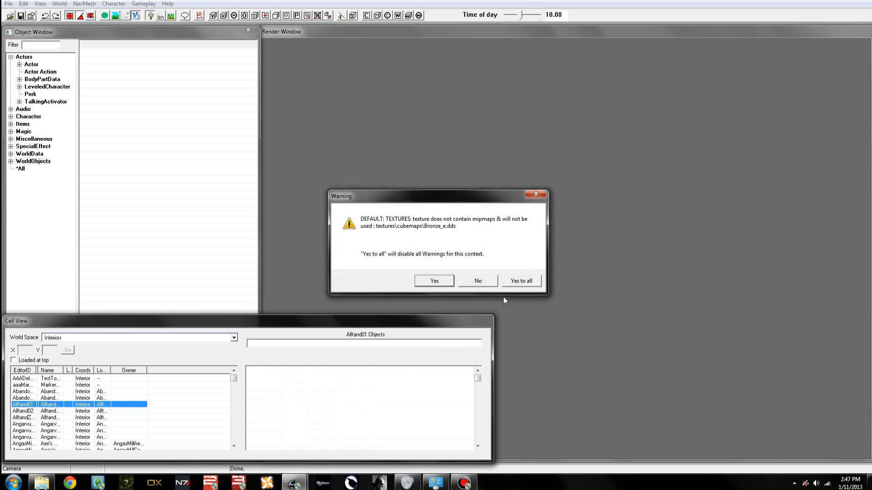
{"action": "left_click", "coordinate": [519, 280]}
{"action": "left_click", "coordinate": [507, 281]}
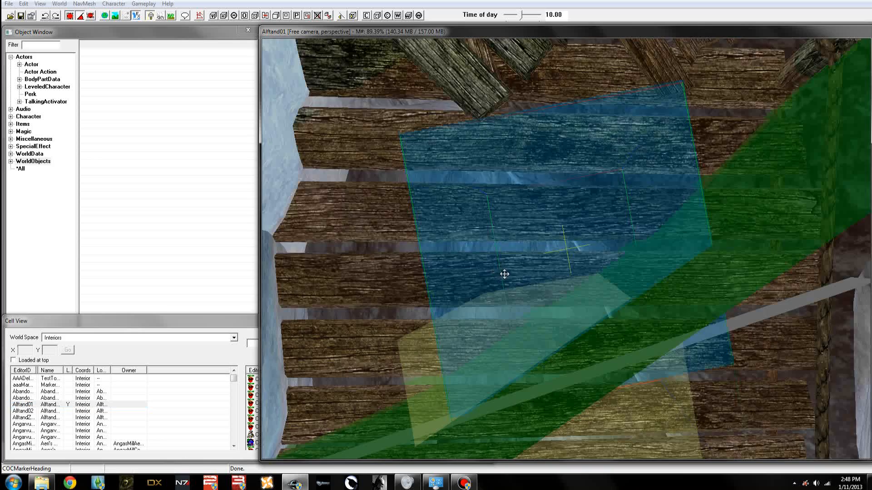
Step: Examine the layout of the Alftand01 cell, from its ice caves to the surrounding Dwemer ruins
{"action": "middle_click_drag", "start_coordinate": [504, 275], "coordinate": [554, 220], "text": "shift"}
{"action": "scroll", "coordinate": [575, 226], "scroll_direction": "down", "scroll_amount": 4}
{"action": "scroll", "coordinate": [552, 227], "scroll_direction": "down", "scroll_amount": 5}
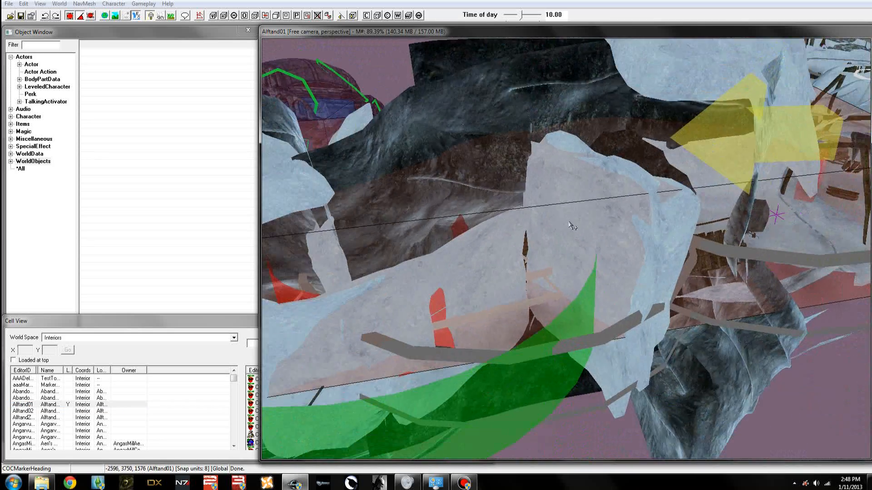
{"action": "scroll", "coordinate": [570, 226], "scroll_direction": "down", "scroll_amount": 5}
{"action": "scroll", "coordinate": [606, 236], "scroll_direction": "up", "scroll_amount": 3}
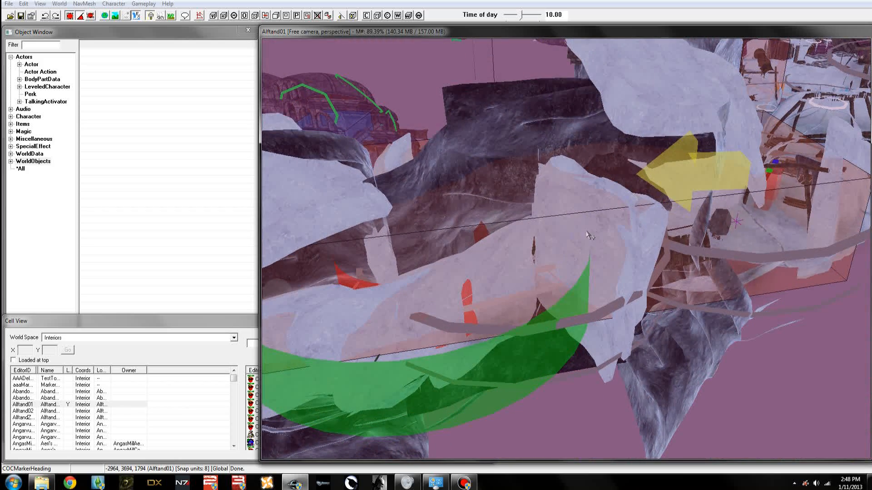
{"action": "mouse_move", "coordinate": [589, 235]}
{"action": "middle_mouse_down", "text": "shift"}
{"action": "mouse_move", "coordinate": [465, 315]}
{"action": "mouse_move", "coordinate": [552, 224]}
{"action": "mouse_move", "coordinate": [565, 300]}
{"action": "mouse_move", "coordinate": [594, 193]}
{"action": "mouse_move", "coordinate": [679, 168]}
{"action": "middle_mouse_up", "text": "shift"}
{"action": "middle_click_drag", "start_coordinate": [505, 181], "coordinate": [601, 178]}
{"action": "mouse_move", "coordinate": [611, 239]}
{"action": "middle_mouse_down"}
{"action": "mouse_move", "coordinate": [595, 175]}
{"action": "mouse_move", "coordinate": [585, 236]}
{"action": "mouse_move", "coordinate": [539, 182]}
{"action": "middle_mouse_up"}
{"action": "middle_click_drag", "start_coordinate": [631, 186], "coordinate": [547, 194]}
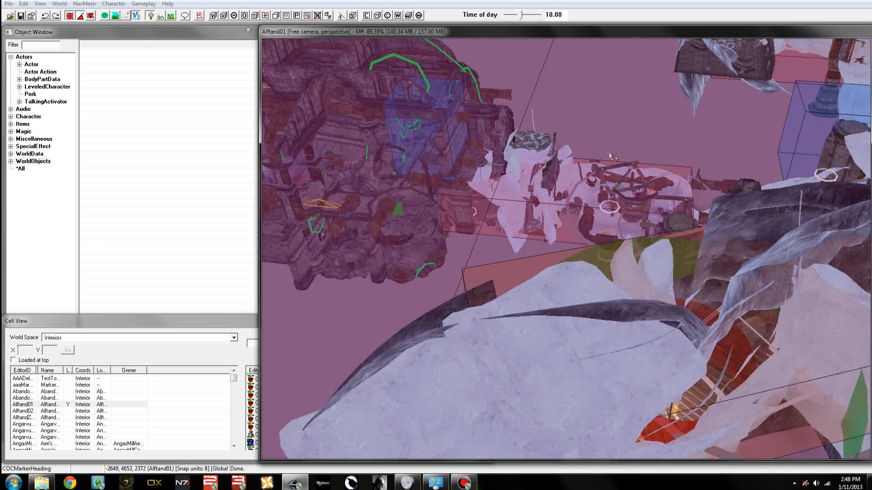
{"action": "middle_click_drag", "start_coordinate": [610, 156], "coordinate": [562, 208]}
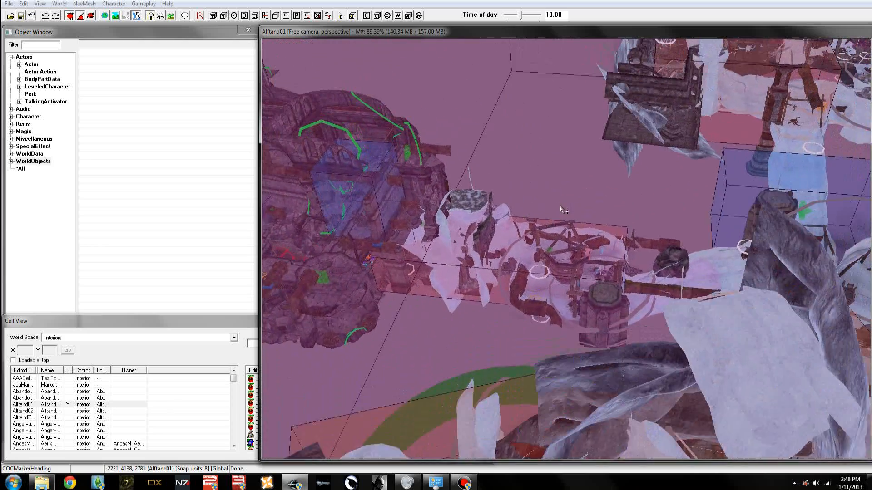
{"action": "left_click_drag", "start_coordinate": [562, 208], "coordinate": [544, 226]}
{"action": "mouse_move", "coordinate": [505, 243]}
{"action": "middle_mouse_down"}
{"action": "mouse_move", "coordinate": [591, 128]}
{"action": "mouse_move", "coordinate": [543, 185]}
{"action": "mouse_move", "coordinate": [620, 145]}
{"action": "mouse_move", "coordinate": [614, 178]}
{"action": "mouse_move", "coordinate": [648, 194]}
{"action": "mouse_move", "coordinate": [570, 165]}
{"action": "middle_mouse_up"}
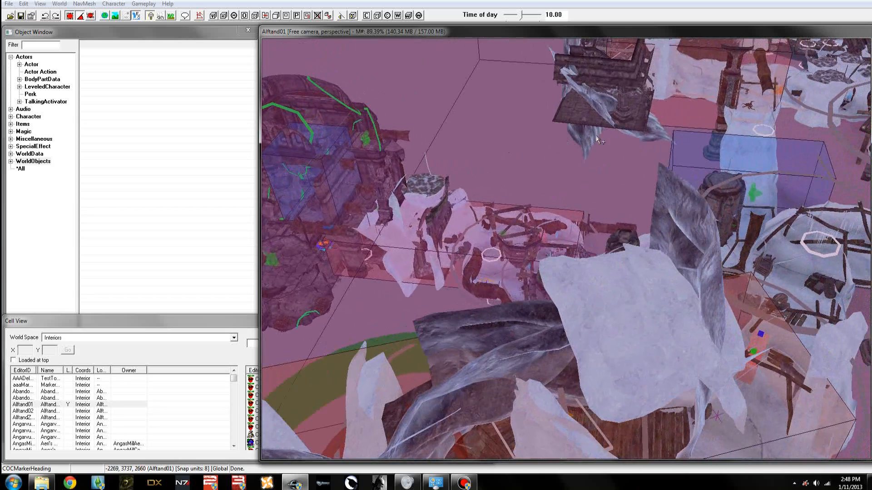
{"action": "middle_click_drag", "start_coordinate": [790, 91], "coordinate": [668, 104]}
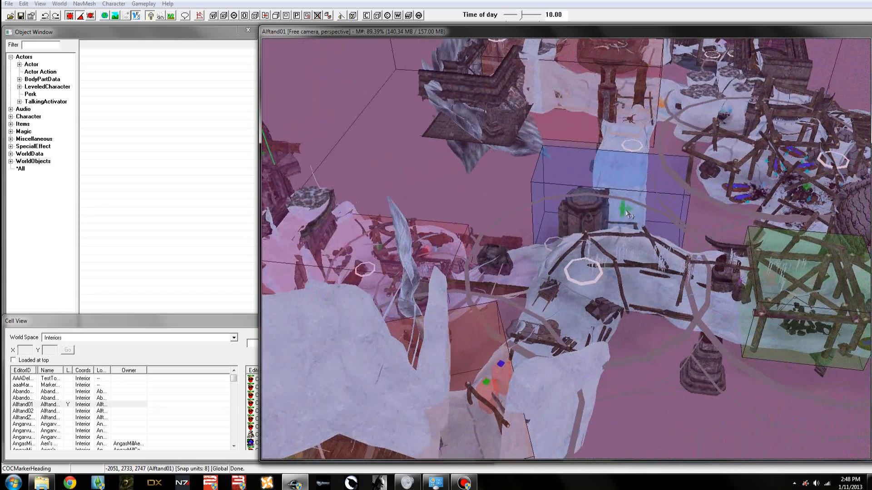
{"action": "middle_click_drag", "start_coordinate": [627, 214], "coordinate": [614, 77]}
{"action": "middle_click_drag", "start_coordinate": [468, 196], "coordinate": [570, 259]}
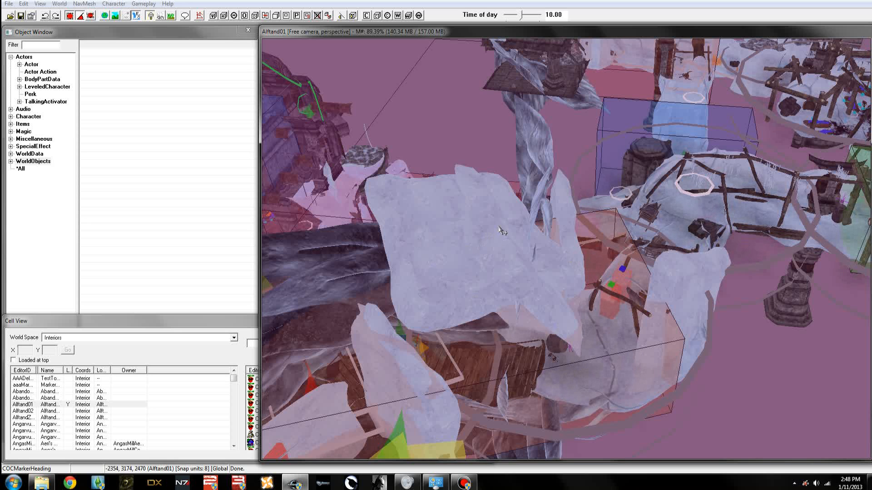
Step: Select the CaveIShelf01 ice shelf and examine it and its surroundings from close up and from afar
{"action": "mouse_move", "coordinate": [470, 222]}
{"action": "middle_mouse_down", "text": "shift"}
{"action": "mouse_move", "coordinate": [538, 202]}
{"action": "mouse_move", "coordinate": [463, 208]}
{"action": "mouse_move", "coordinate": [448, 230]}
{"action": "mouse_move", "coordinate": [466, 214]}
{"action": "mouse_move", "coordinate": [484, 226]}
{"action": "middle_mouse_up", "text": "shift"}
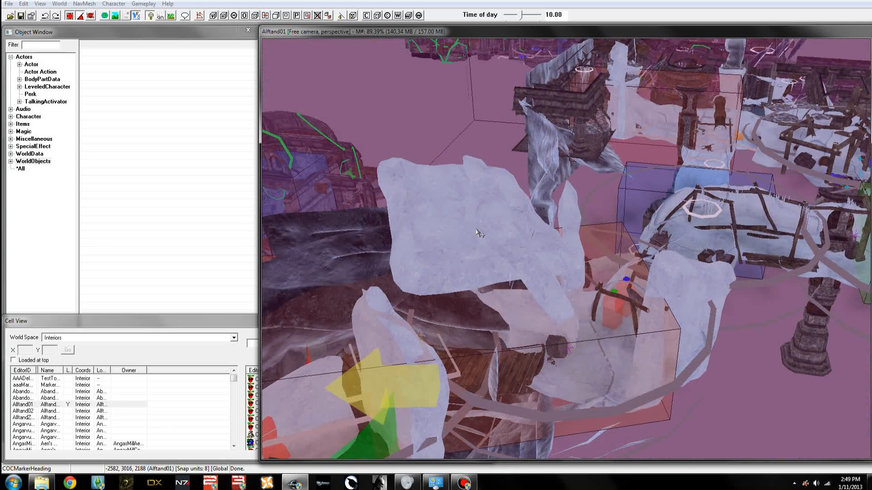
{"action": "scroll", "coordinate": [482, 233], "scroll_direction": "up", "scroll_amount": 6}
{"action": "scroll", "coordinate": [482, 233], "scroll_direction": "down", "scroll_amount": 2}
{"action": "scroll", "coordinate": [482, 233], "scroll_direction": "up", "scroll_amount": 2}
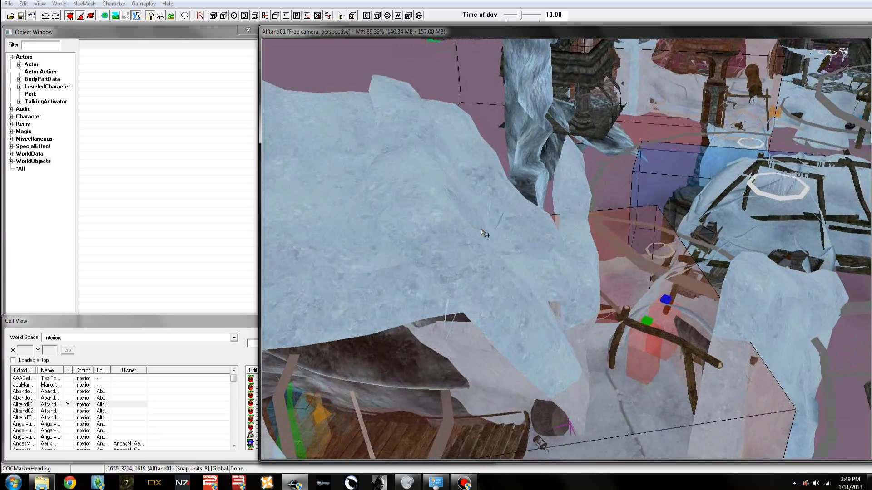
{"action": "scroll", "coordinate": [484, 233], "scroll_direction": "down", "scroll_amount": 5}
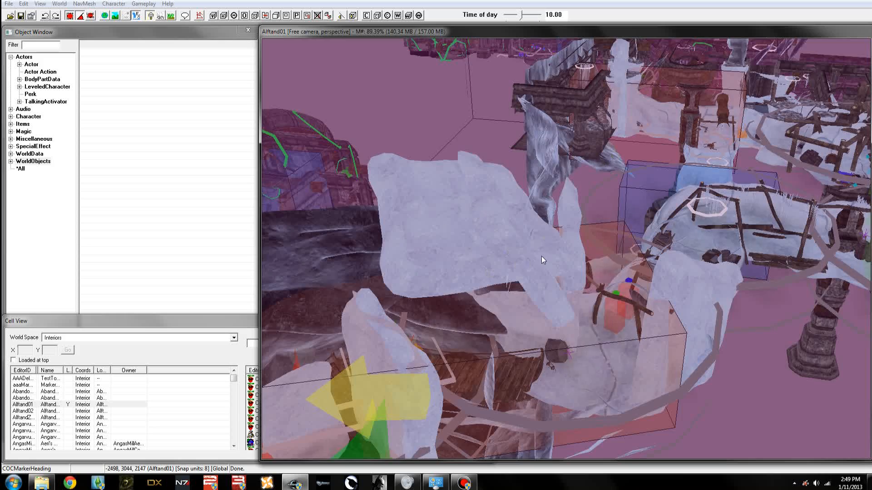
{"action": "middle_click_drag", "start_coordinate": [542, 257], "coordinate": [598, 219], "text": "shift"}
{"action": "middle_click_drag", "start_coordinate": [402, 196], "coordinate": [436, 227]}
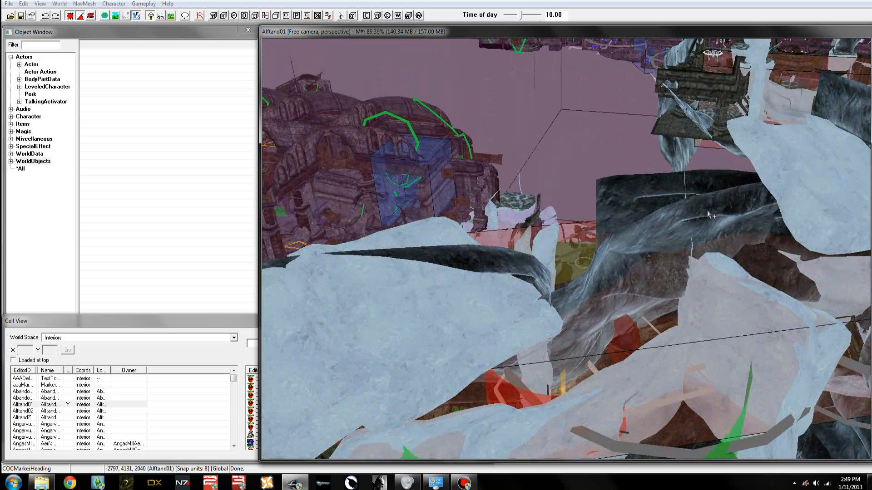
{"action": "middle_click_drag", "start_coordinate": [708, 215], "coordinate": [575, 221]}
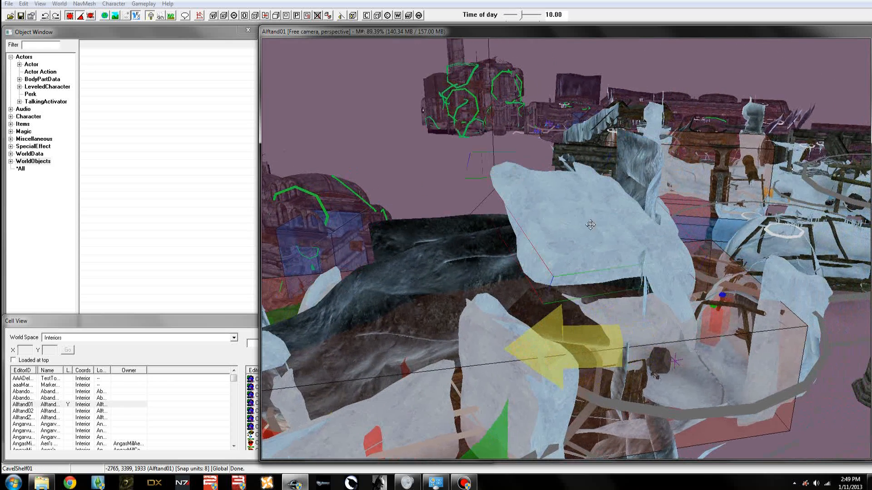
{"action": "middle_click_drag", "start_coordinate": [525, 211], "coordinate": [665, 179], "text": "shift"}
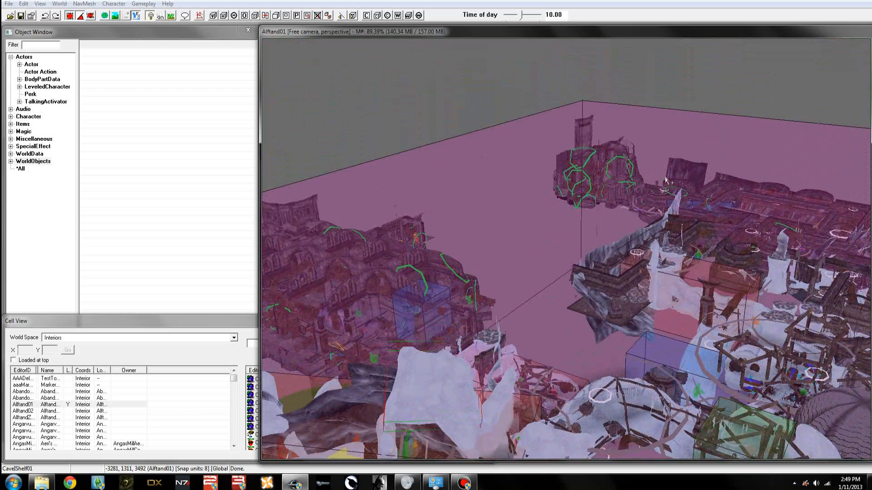
{"action": "middle_click_drag", "start_coordinate": [619, 203], "coordinate": [430, 246], "text": "shift"}
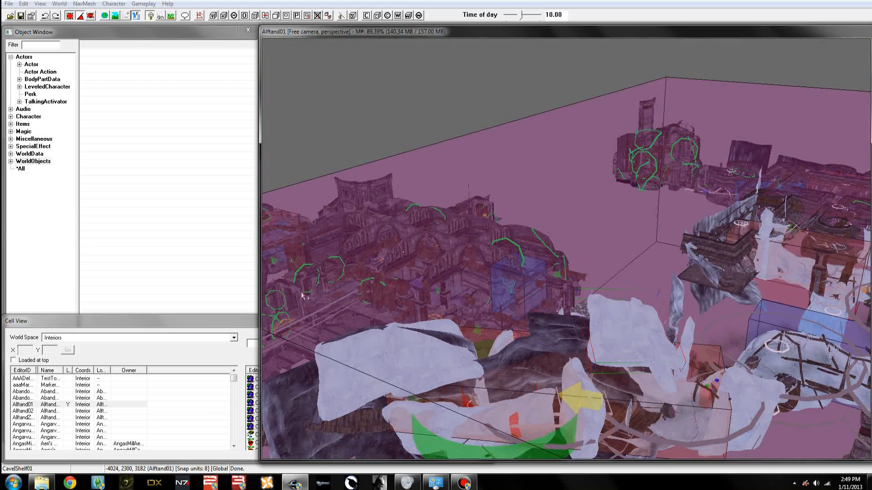
Step: Hide the markers in the Alftand01 cell and move in on the blood-stained camp inside the ice cave
{"action": "middle_click_drag", "start_coordinate": [736, 304], "coordinate": [615, 207], "text": "shift"}
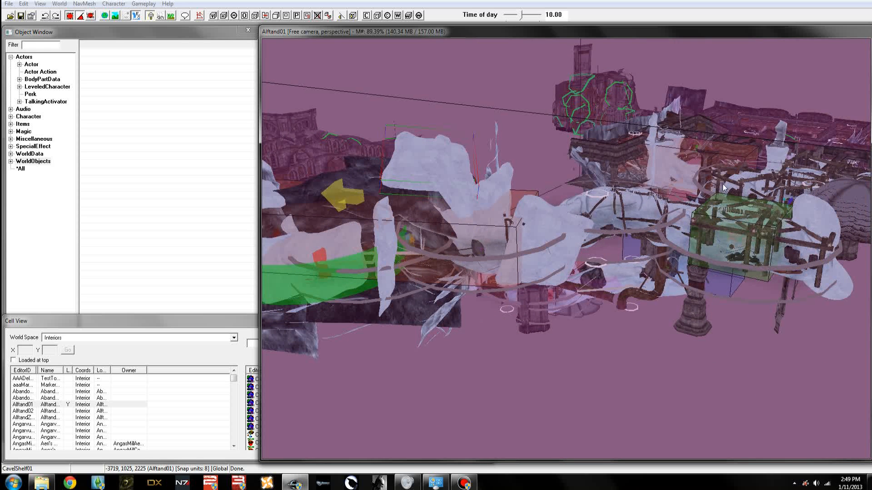
{"action": "middle_click_drag", "start_coordinate": [739, 186], "coordinate": [723, 188], "text": "shift"}
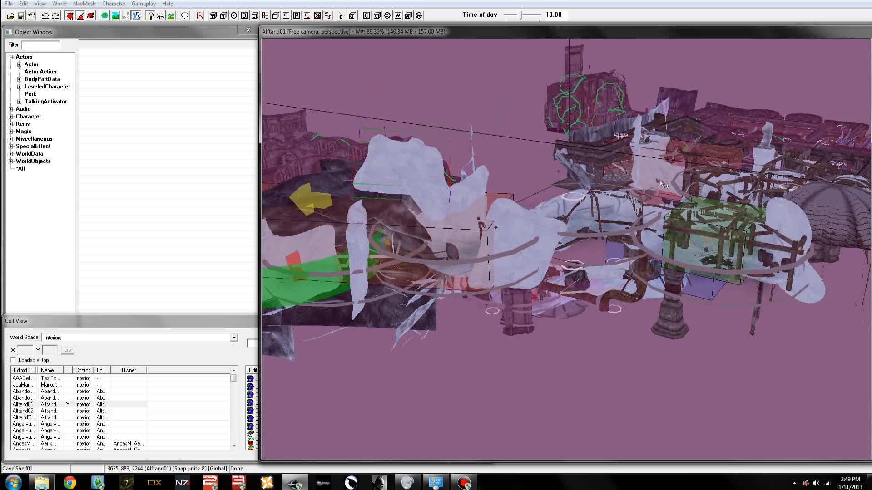
{"action": "middle_click_drag", "start_coordinate": [662, 184], "coordinate": [581, 224], "text": "shift"}
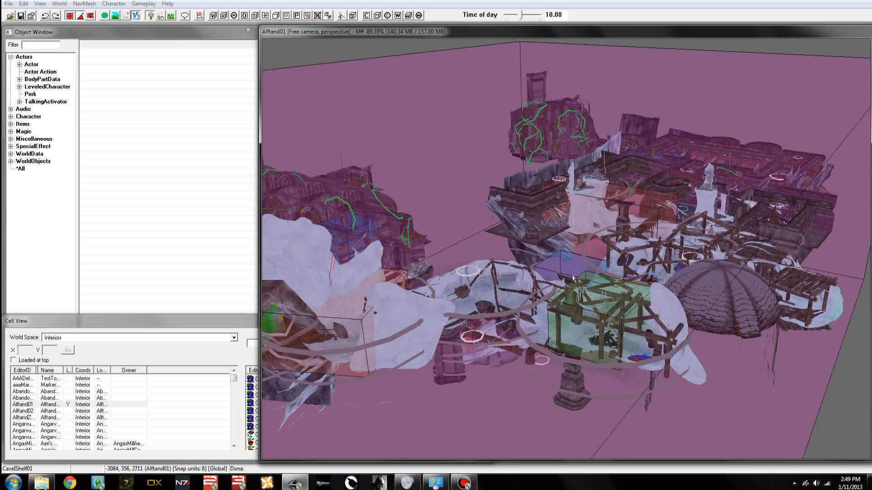
{"action": "key", "text": "m"}
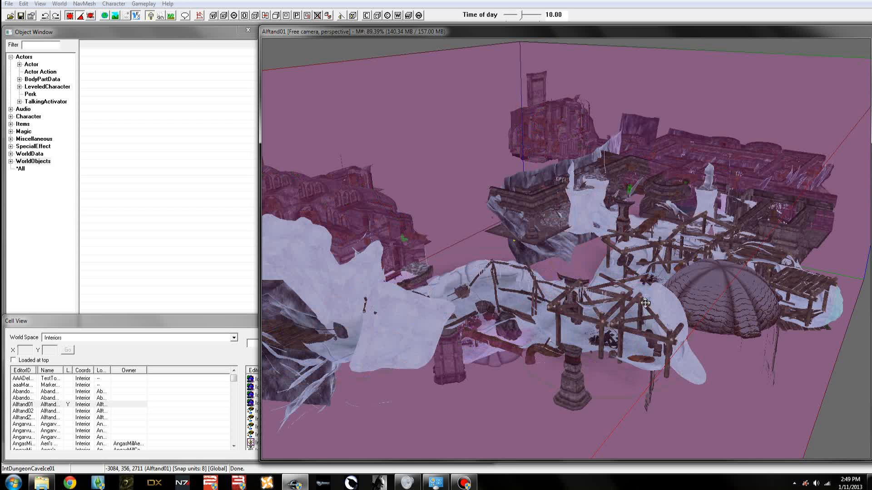
{"action": "middle_click_drag", "start_coordinate": [604, 297], "coordinate": [634, 265], "text": "shift"}
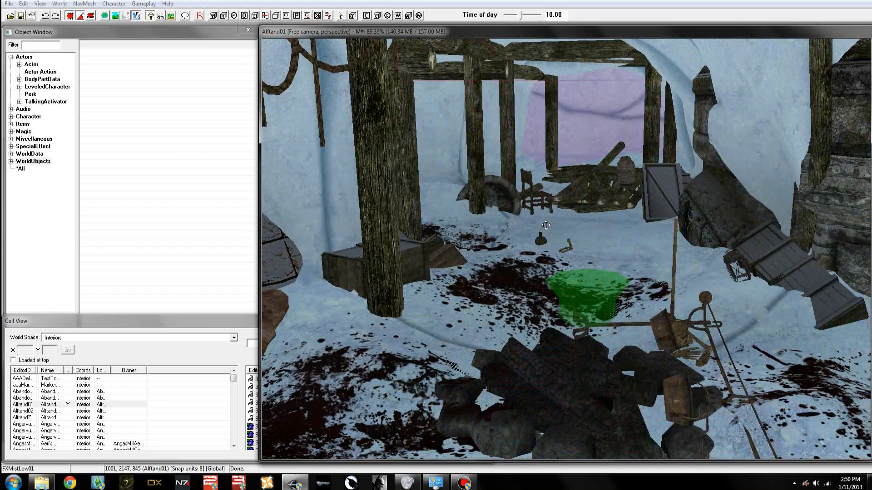
{"action": "middle_click_drag", "start_coordinate": [546, 225], "coordinate": [551, 221], "text": "shift"}
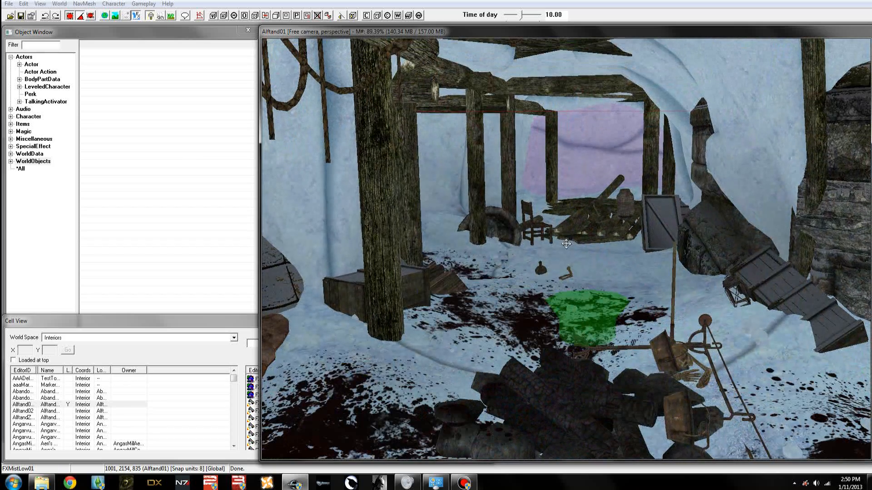
Step: Show the markers again and view the ice cave camp under the cell's own lighting from near and far
{"action": "key", "text": "m"}
{"action": "middle_click_drag", "start_coordinate": [629, 218], "coordinate": [627, 178]}
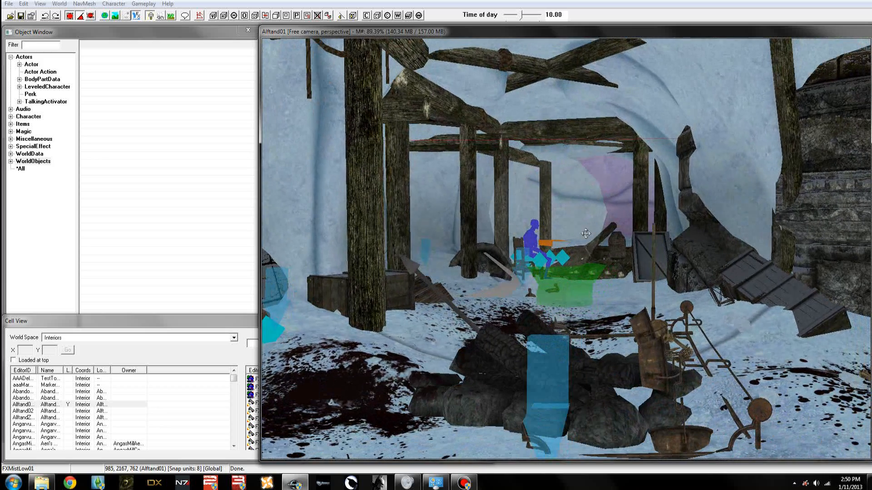
{"action": "middle_click_drag", "start_coordinate": [602, 264], "coordinate": [678, 256]}
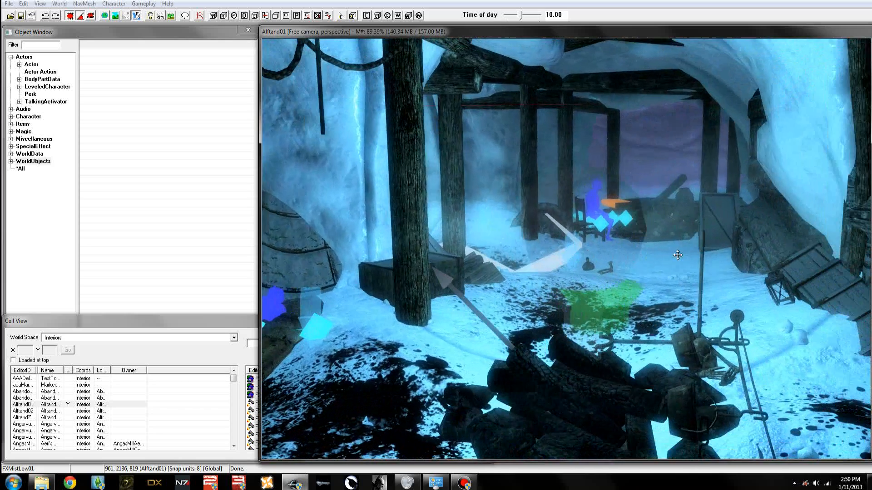
{"action": "scroll", "coordinate": [576, 249], "scroll_direction": "down", "scroll_amount": 5}
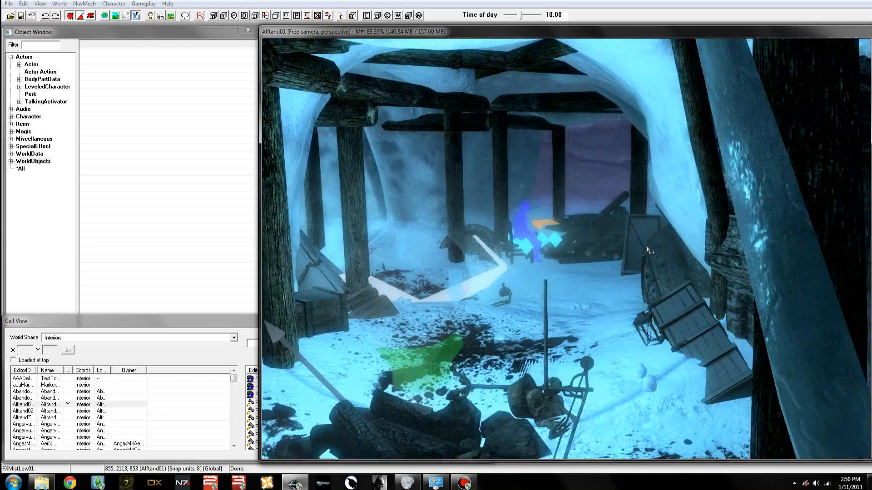
{"action": "scroll", "coordinate": [578, 249], "scroll_direction": "up", "scroll_amount": 4}
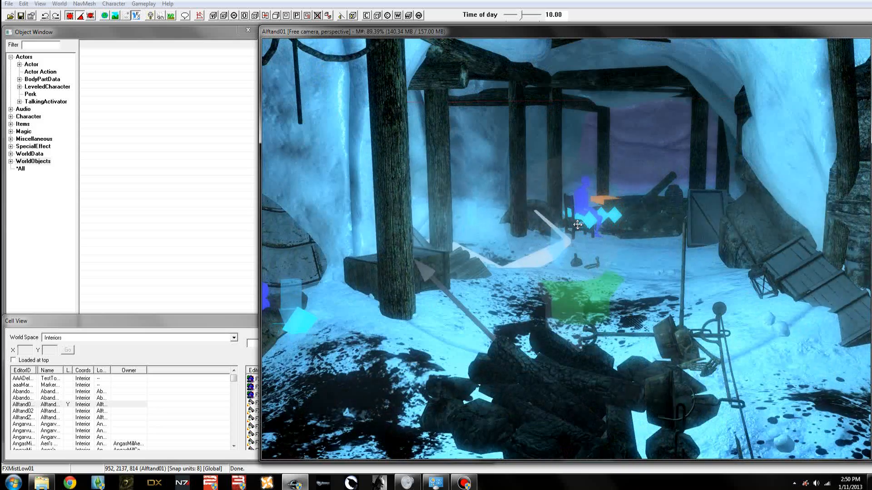
Step: Switch the camp to the plain bright light and select the IceCave_Blue_Omni light above the log pile
{"action": "key", "text": "a"}
{"action": "mouse_move", "coordinate": [577, 225]}
{"action": "middle_mouse_down"}
{"action": "mouse_move", "coordinate": [597, 236]}
{"action": "mouse_move", "coordinate": [586, 238]}
{"action": "middle_mouse_up"}
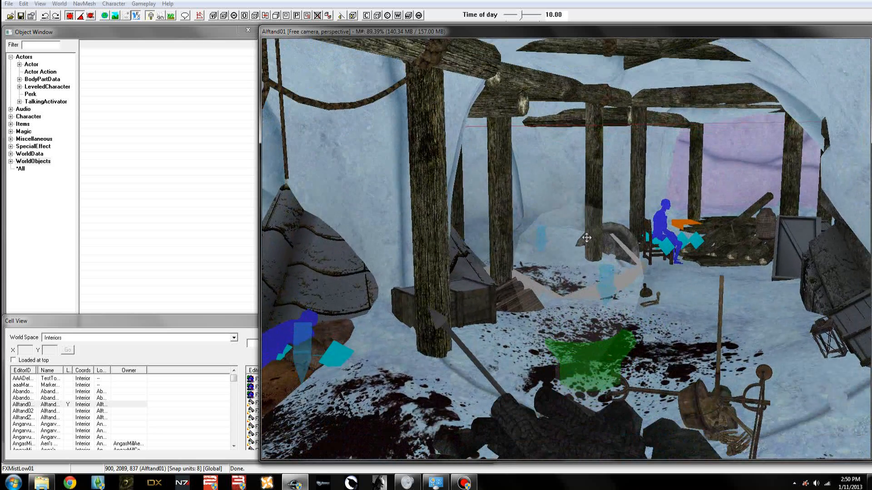
{"action": "mouse_move", "coordinate": [598, 275]}
{"action": "middle_mouse_down"}
{"action": "mouse_move", "coordinate": [611, 275]}
{"action": "mouse_move", "coordinate": [582, 270]}
{"action": "middle_mouse_up"}
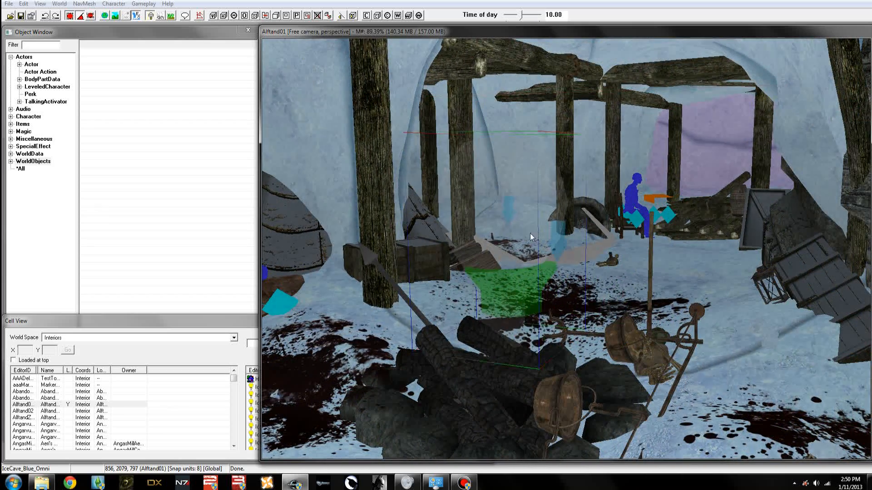
{"action": "middle_click_drag", "start_coordinate": [530, 233], "coordinate": [533, 232]}
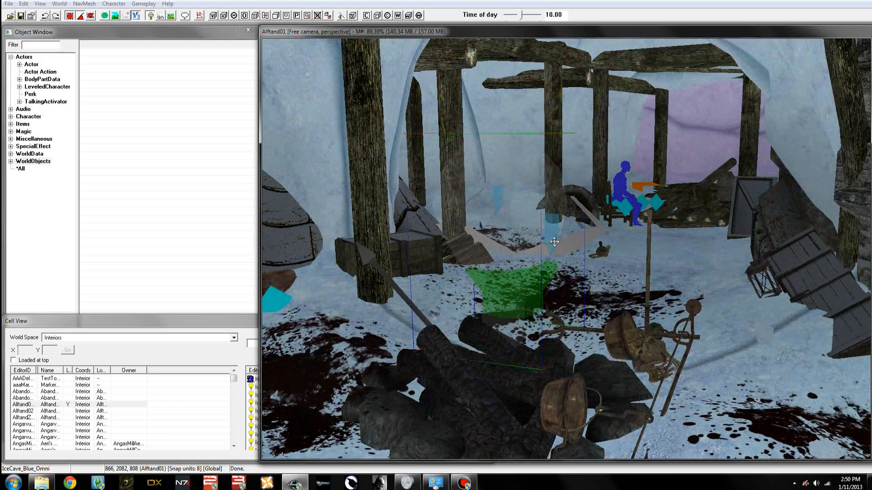
Step: Turn the cell's own lighting back on and examine the camp's bedrolls, chair and effect markers
{"action": "middle_click_drag", "start_coordinate": [620, 239], "coordinate": [570, 245]}
{"action": "middle_click_drag", "start_coordinate": [365, 245], "coordinate": [378, 244]}
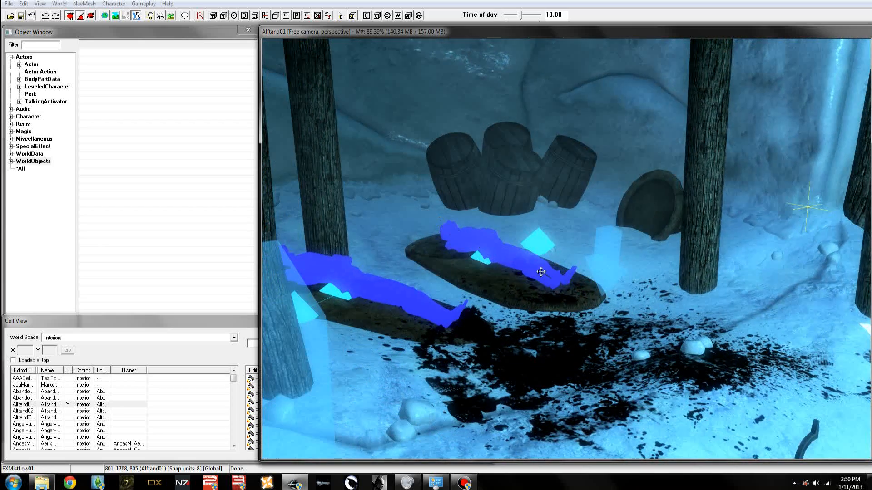
{"action": "mouse_move", "coordinate": [552, 264]}
{"action": "middle_mouse_down"}
{"action": "mouse_move", "coordinate": [564, 259]}
{"action": "mouse_move", "coordinate": [512, 253]}
{"action": "mouse_move", "coordinate": [536, 256]}
{"action": "mouse_move", "coordinate": [535, 264]}
{"action": "middle_mouse_up"}
{"action": "left_click", "coordinate": [469, 315]}
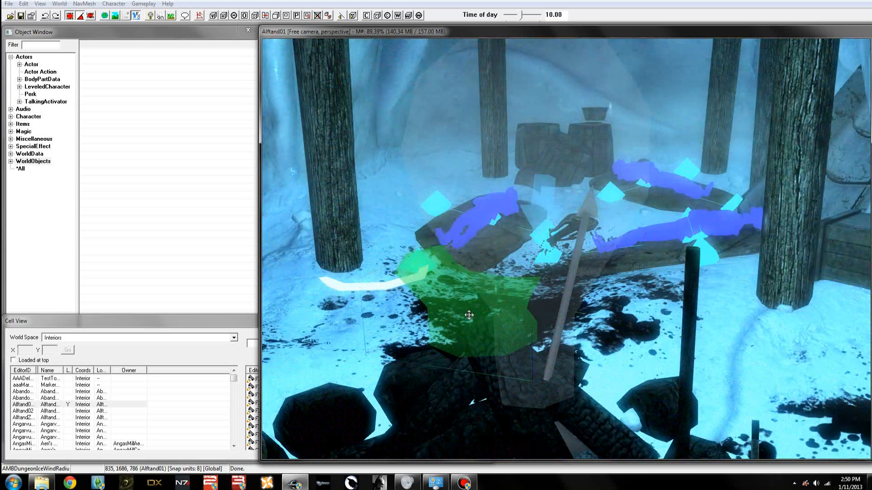
{"action": "mouse_move", "coordinate": [480, 300]}
{"action": "middle_mouse_down"}
{"action": "mouse_move", "coordinate": [581, 285]}
{"action": "mouse_move", "coordinate": [578, 293]}
{"action": "mouse_move", "coordinate": [591, 298]}
{"action": "middle_mouse_up"}
{"action": "scroll", "coordinate": [590, 298], "scroll_direction": "up", "scroll_amount": 3}
{"action": "left_click", "coordinate": [592, 299]}
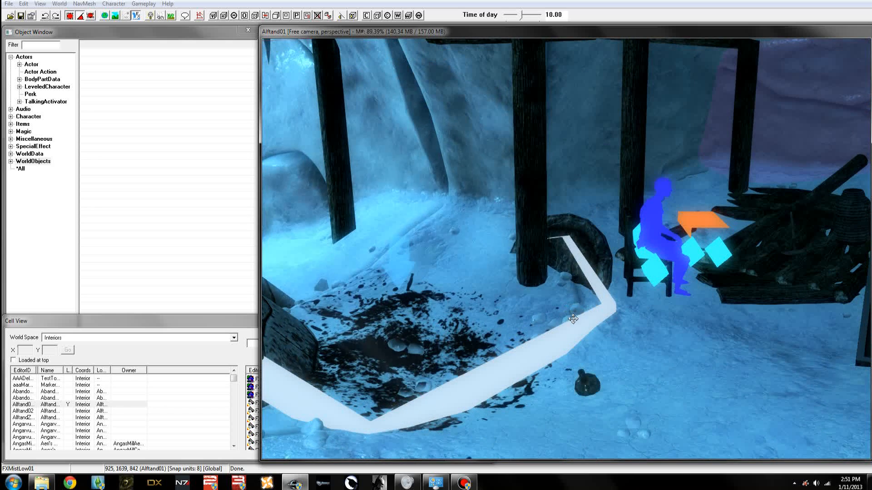
Step: Hide the markers and bring the ice tunnel leading down to the wooden walkway into view
{"action": "middle_click_drag", "start_coordinate": [636, 275], "coordinate": [546, 212]}
{"action": "scroll", "coordinate": [476, 295], "scroll_direction": "up", "scroll_amount": 3}
{"action": "left_click", "coordinate": [476, 296]}
{"action": "key", "text": "m"}
{"action": "scroll", "coordinate": [576, 270], "scroll_direction": "down", "scroll_amount": 3}
{"action": "scroll", "coordinate": [545, 209], "scroll_direction": "up", "scroll_amount": 3}
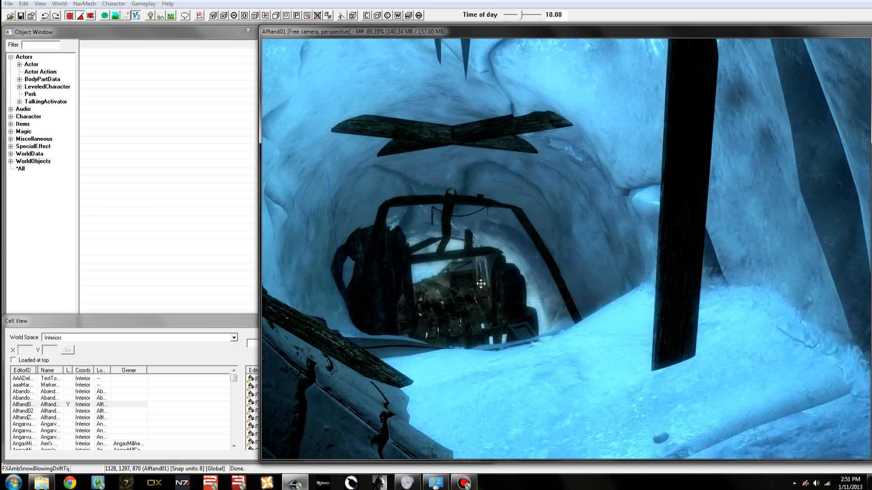
Step: Select the small weathered crate on the wooden walkway and examine it from several angles and distances
{"action": "scroll", "coordinate": [481, 284], "scroll_direction": "up", "scroll_amount": 10}
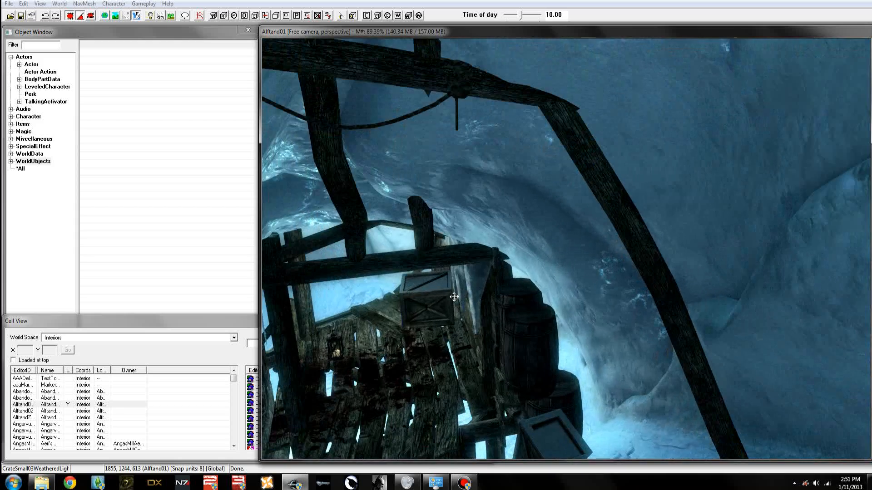
{"action": "mouse_move", "coordinate": [454, 297]}
{"action": "middle_mouse_down", "text": "shift"}
{"action": "mouse_move", "coordinate": [439, 297]}
{"action": "mouse_move", "coordinate": [463, 296]}
{"action": "middle_mouse_up", "text": "shift"}
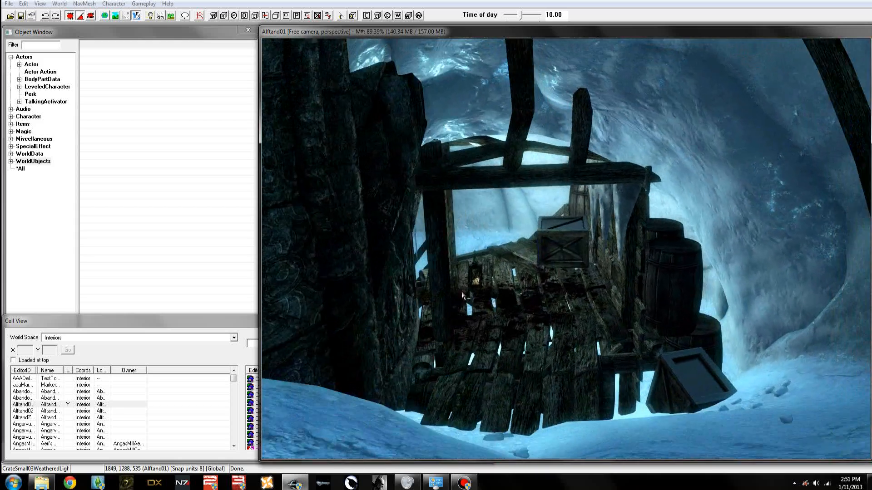
{"action": "scroll", "coordinate": [462, 296], "scroll_direction": "up", "scroll_amount": 5}
{"action": "middle_click_drag", "start_coordinate": [567, 259], "coordinate": [559, 254], "text": "shift"}
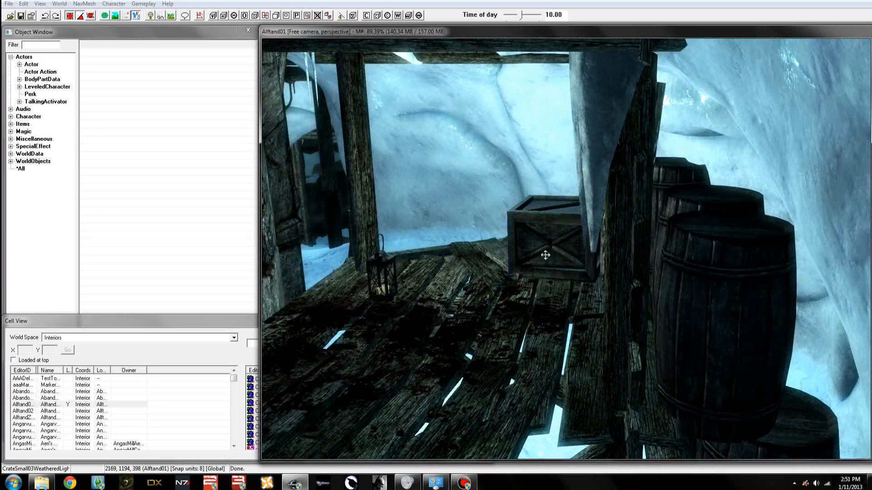
{"action": "middle_click_drag", "start_coordinate": [485, 234], "coordinate": [530, 227], "text": "shift"}
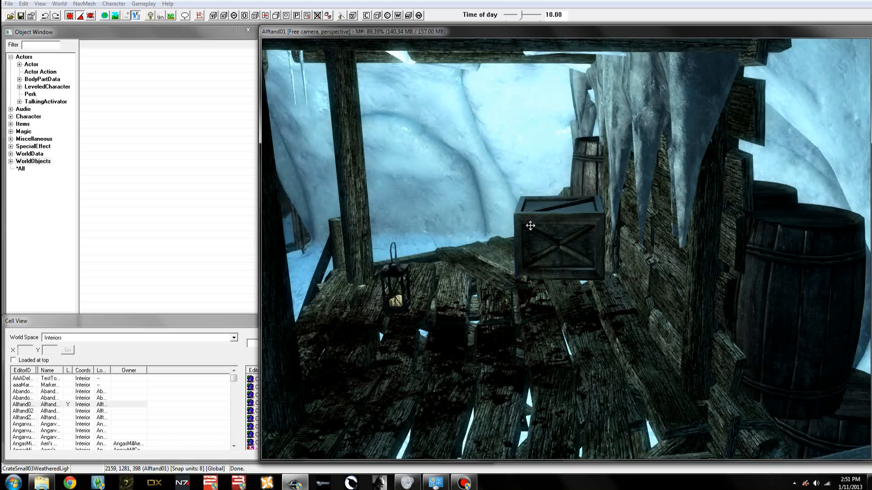
{"action": "middle_click_drag", "start_coordinate": [574, 260], "coordinate": [536, 244], "text": "shift"}
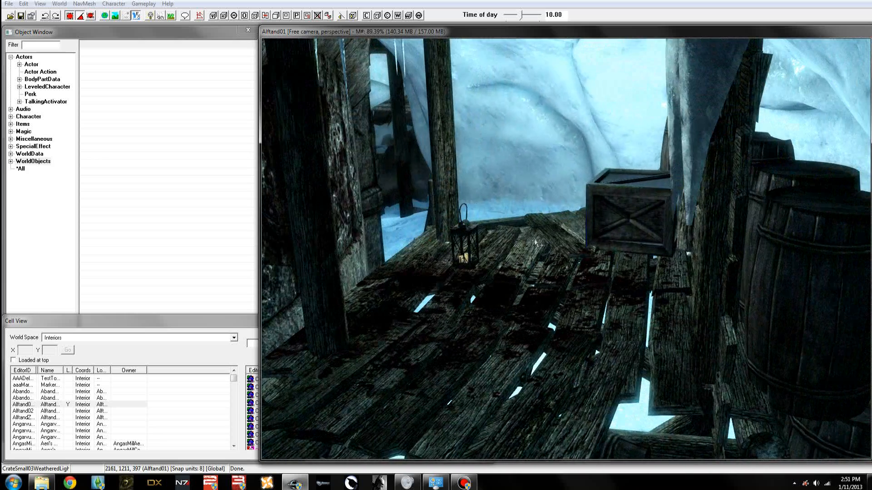
{"action": "middle_click_drag", "start_coordinate": [595, 216], "coordinate": [591, 221], "text": "shift"}
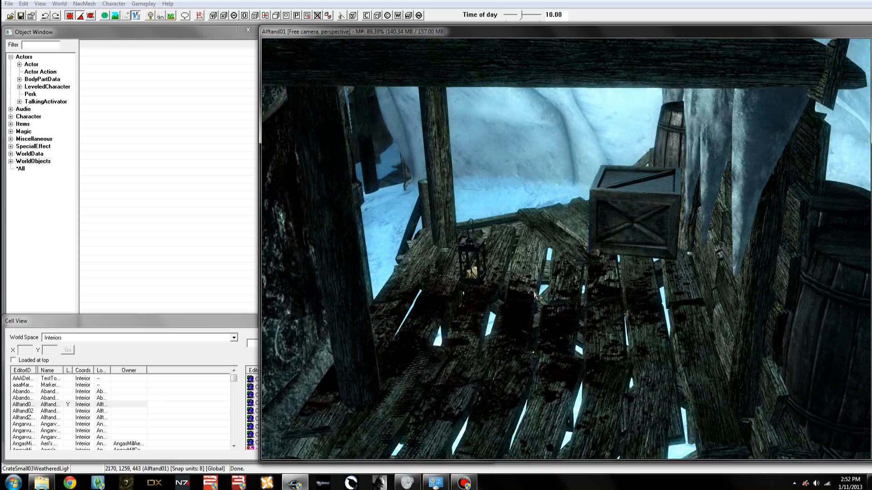
Step: Select the candle lantern on the walkway and examine it from above and from close up
{"action": "left_click", "coordinate": [475, 276]}
{"action": "middle_click_drag", "start_coordinate": [475, 276], "coordinate": [652, 317], "text": "shift"}
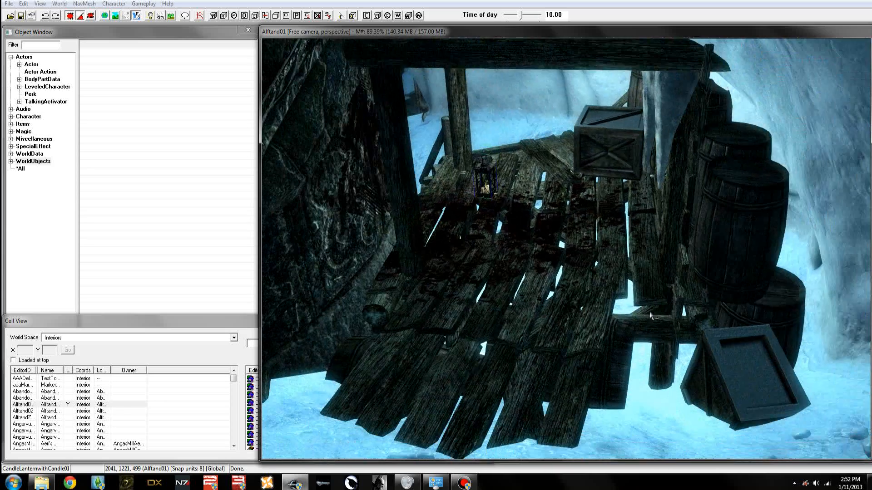
{"action": "mouse_move", "coordinate": [571, 219]}
{"action": "middle_mouse_down", "text": "shift"}
{"action": "mouse_move", "coordinate": [577, 230]}
{"action": "mouse_move", "coordinate": [576, 216]}
{"action": "middle_mouse_up", "text": "shift"}
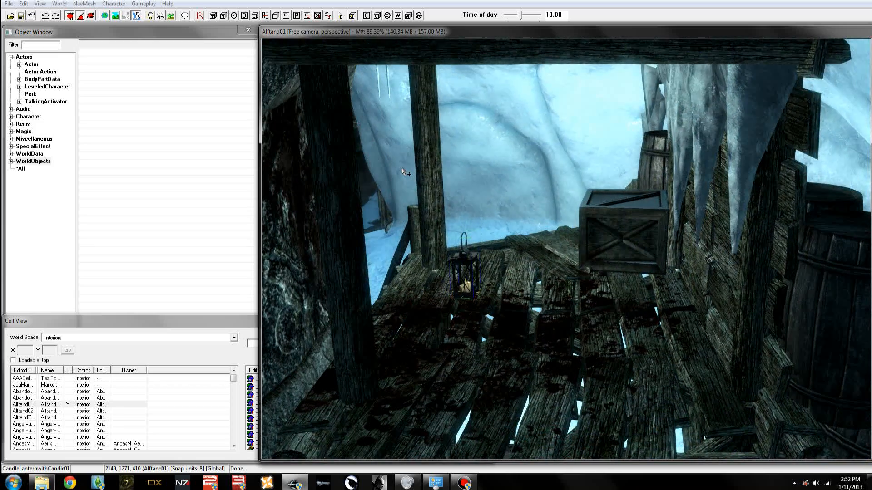